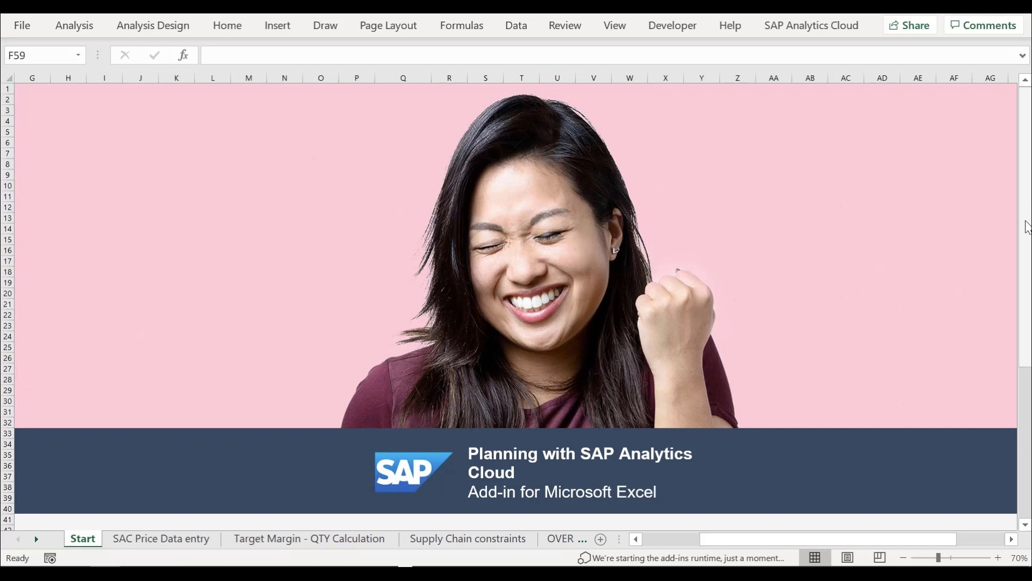
Step: Open the SAC Price Data entry sheet and copy the external price data into SAC
scroll(1027, 368, "down", 7)
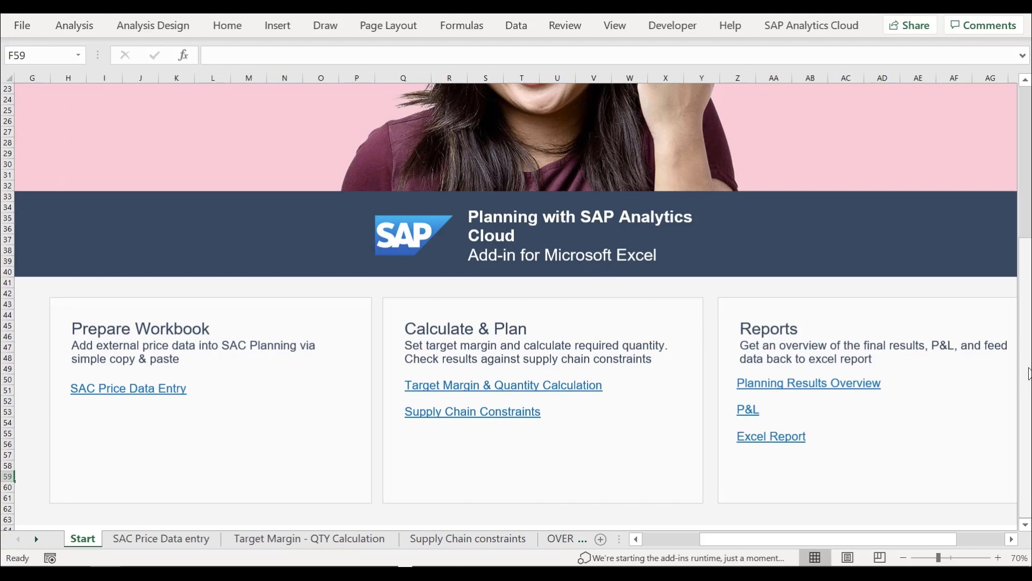
left_click(113, 388)
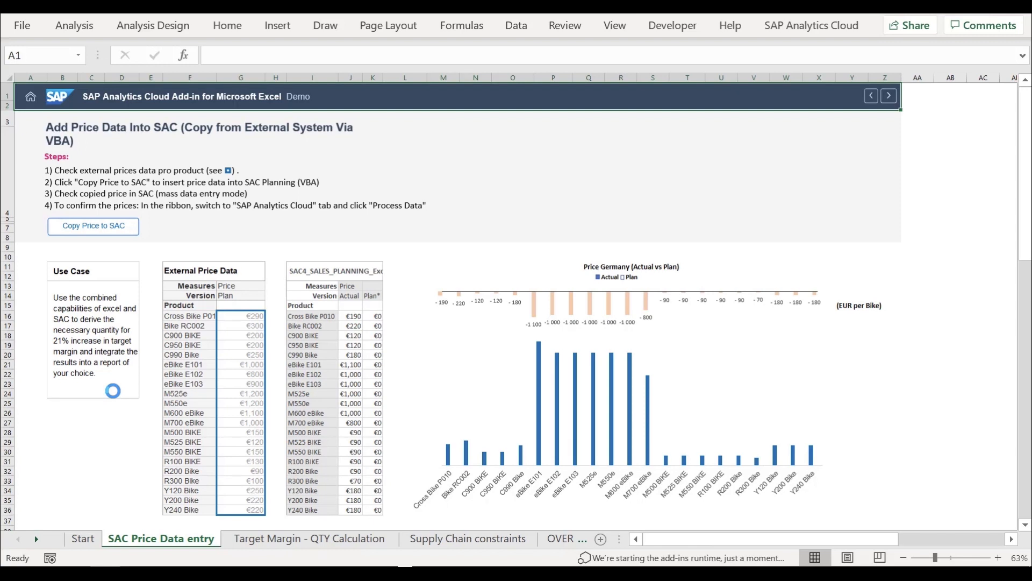
left_click(85, 226)
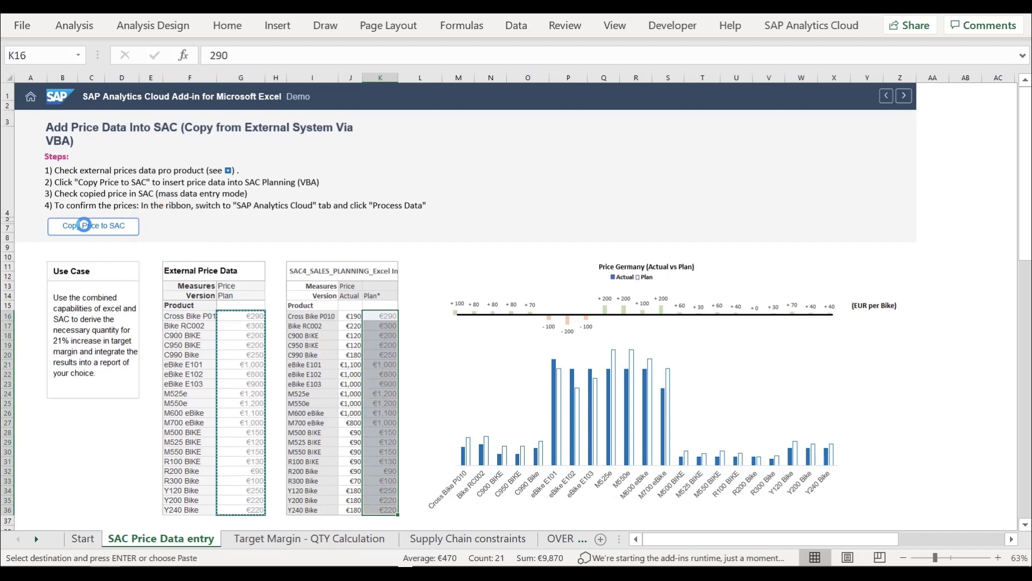
Step: Process the copied plan prices in SAP Analytics Cloud
left_click(446, 261)
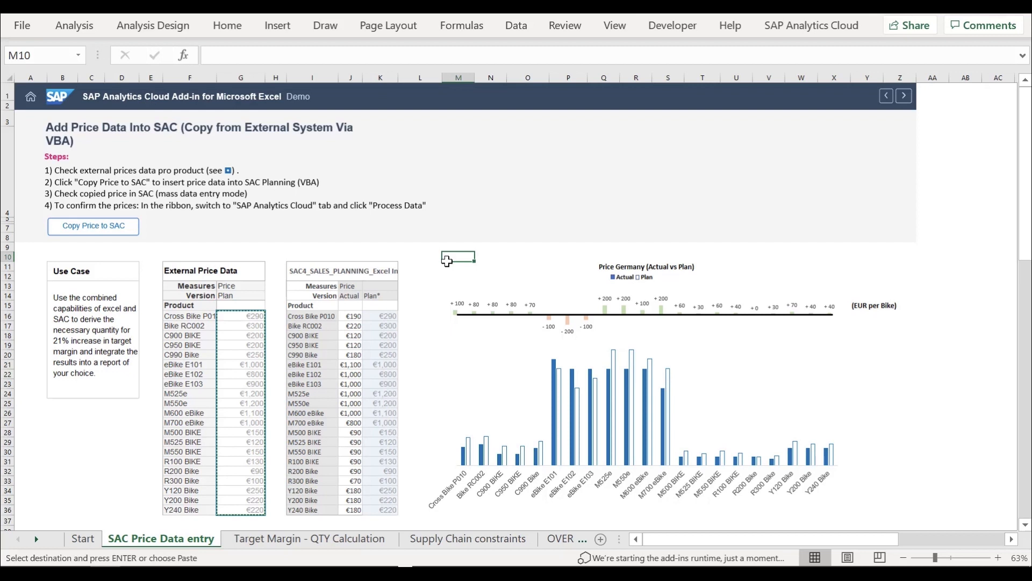
left_click(797, 28)
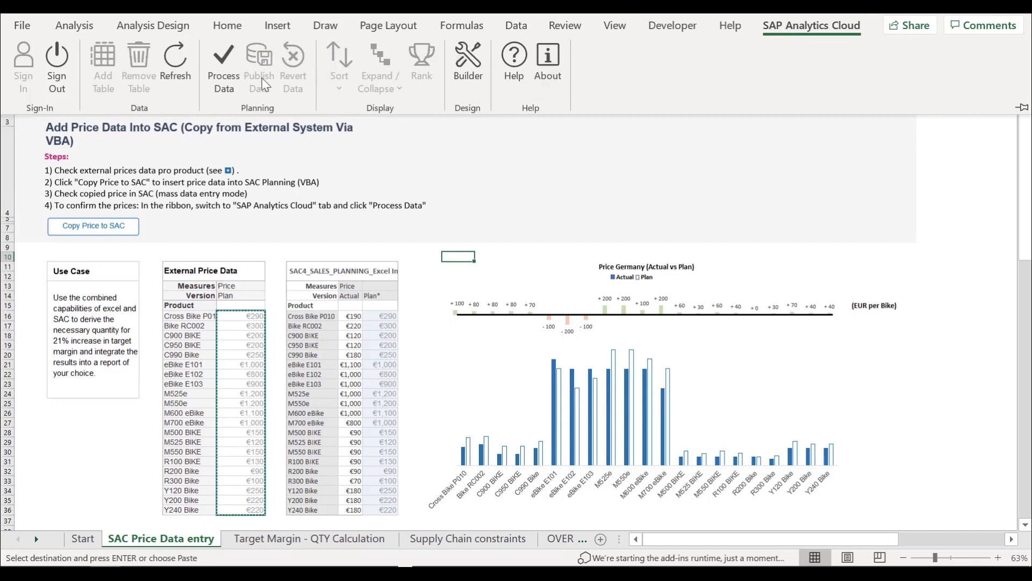
left_click(219, 62)
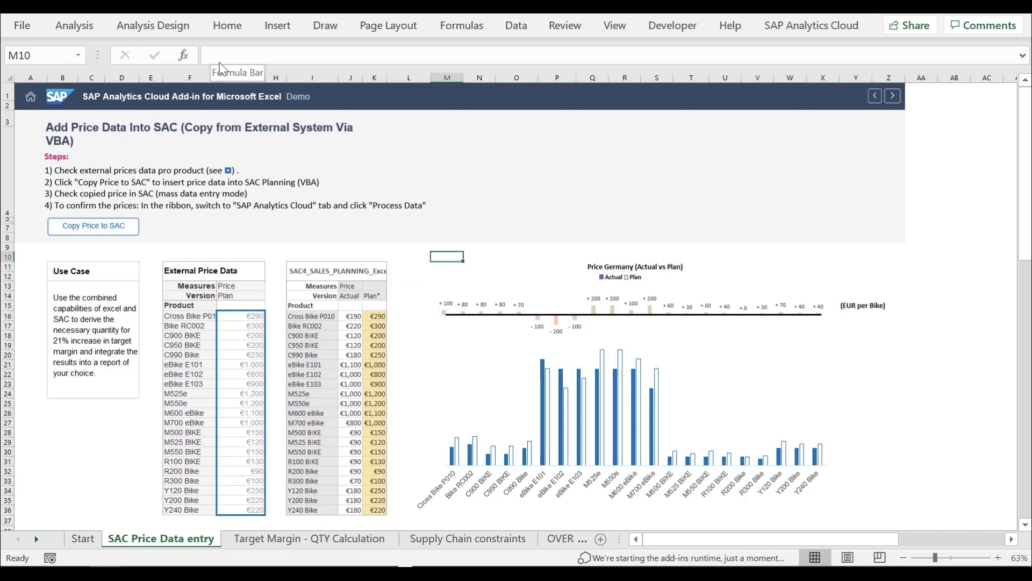
Step: On the target margin and quantity sheet, start a Goal Seek with March's net margin cell E23 as the set cell
left_click(891, 96)
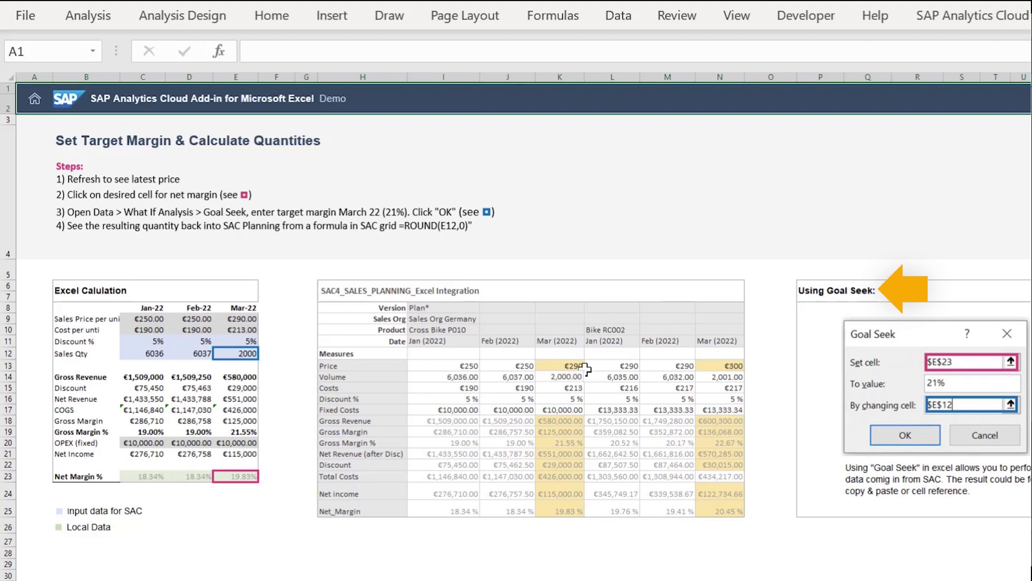
left_click(615, 13)
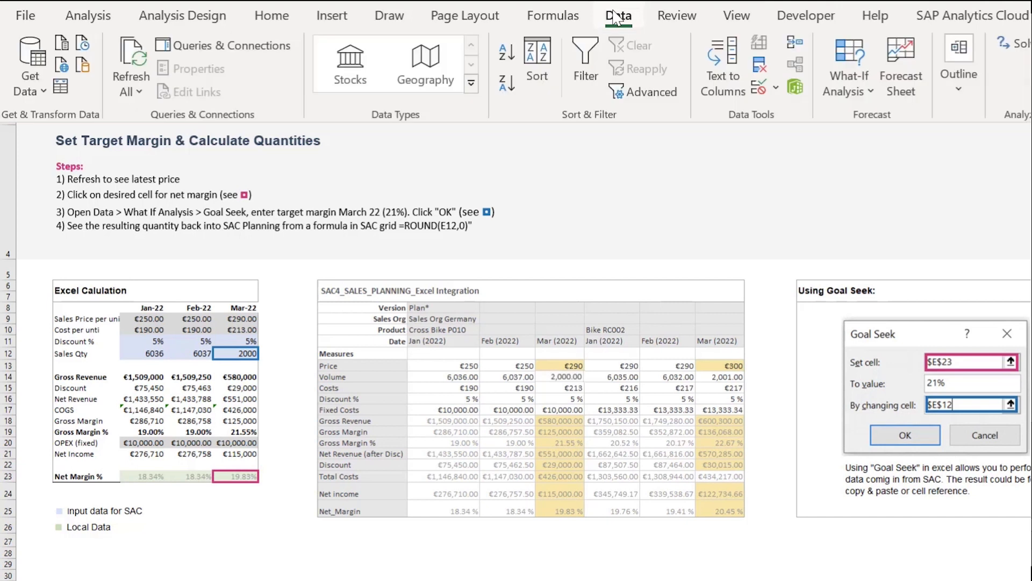
left_click(872, 97)
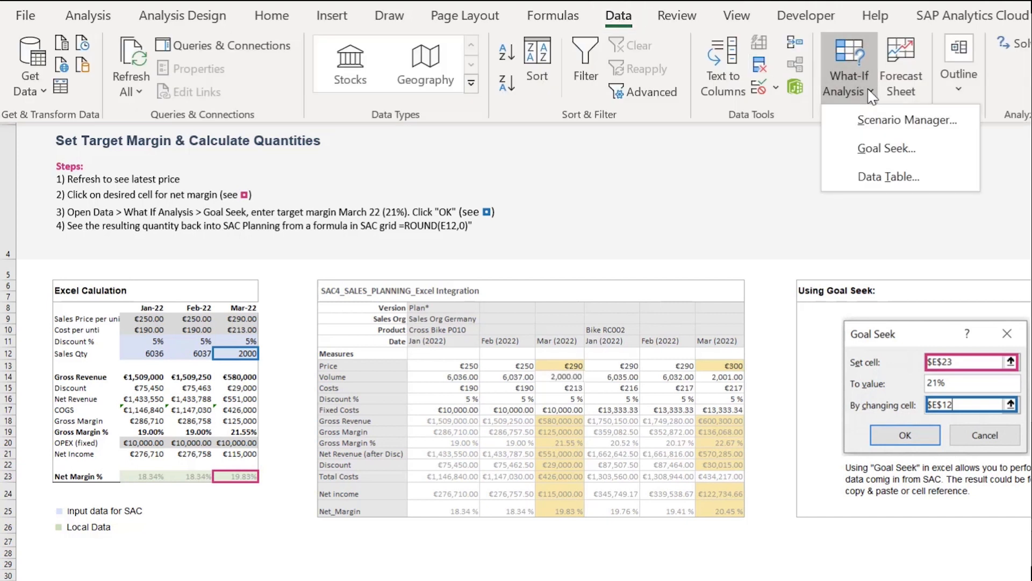
left_click(886, 149)
left_click(235, 476)
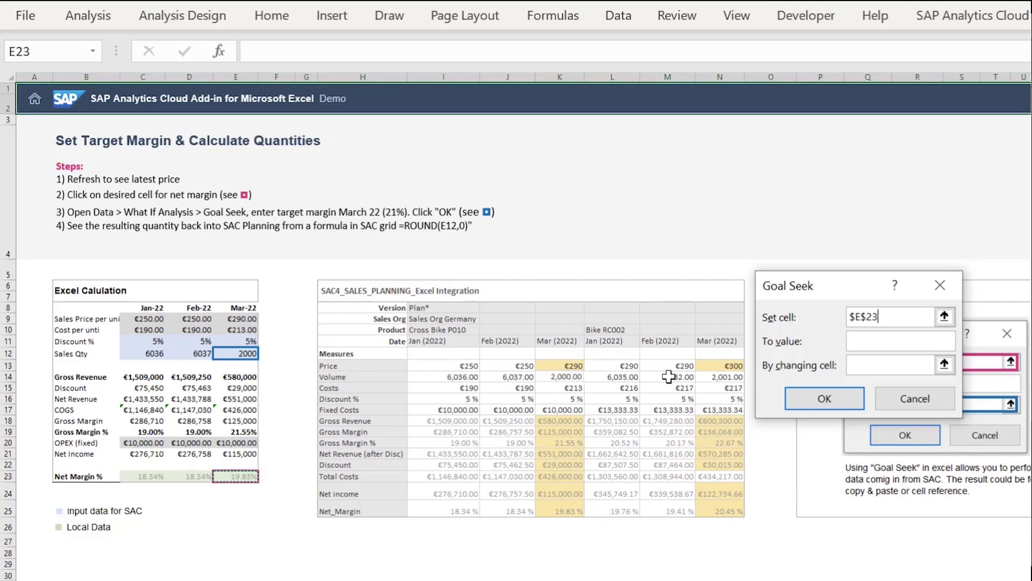
Step: Set the Goal Seek target to 21% with sales quantity cell E12 as the changing cell, run it, and select March's volume
left_click(860, 344)
type("21%")
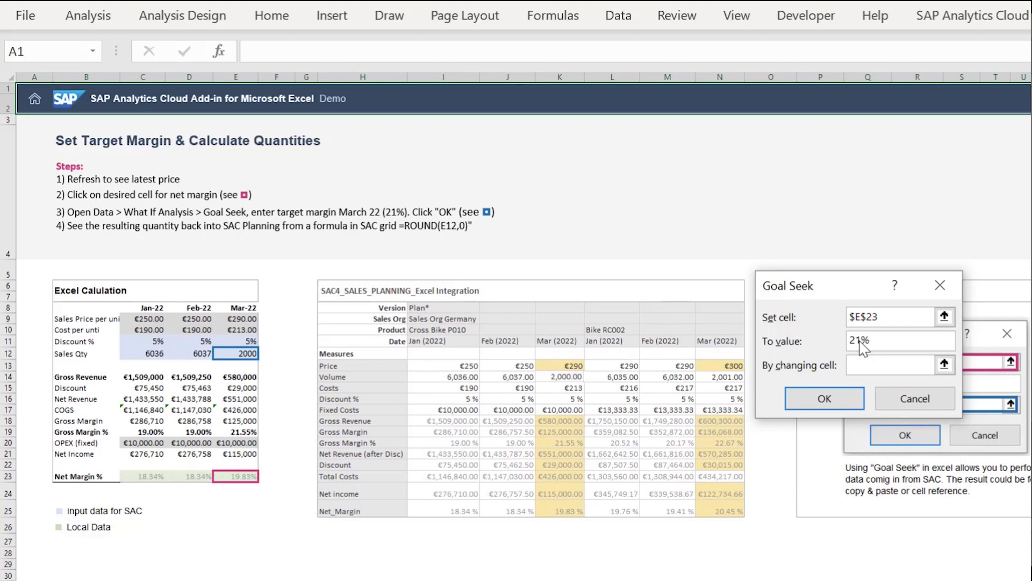
left_click(945, 364)
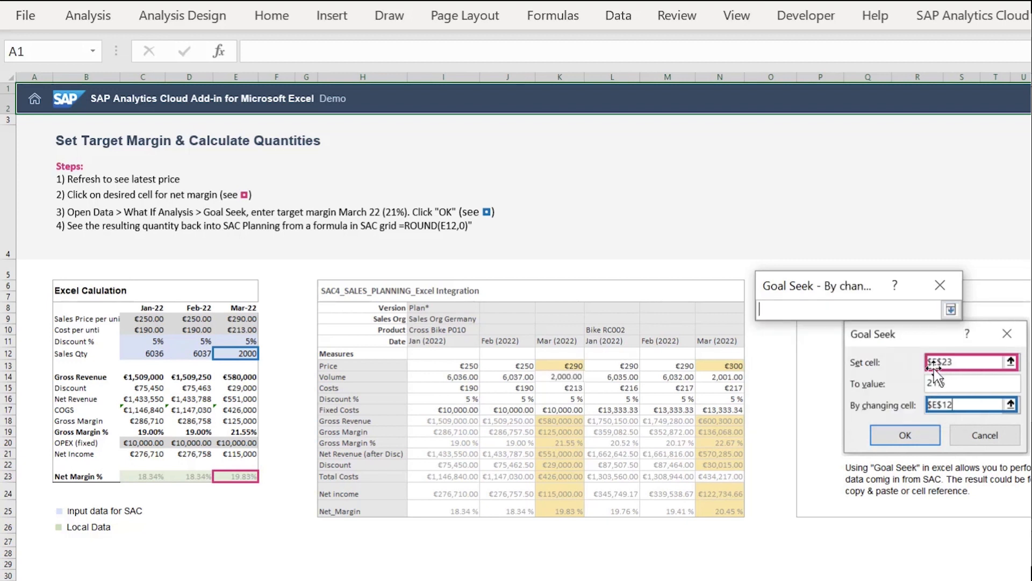
left_click(246, 354)
left_click(951, 309)
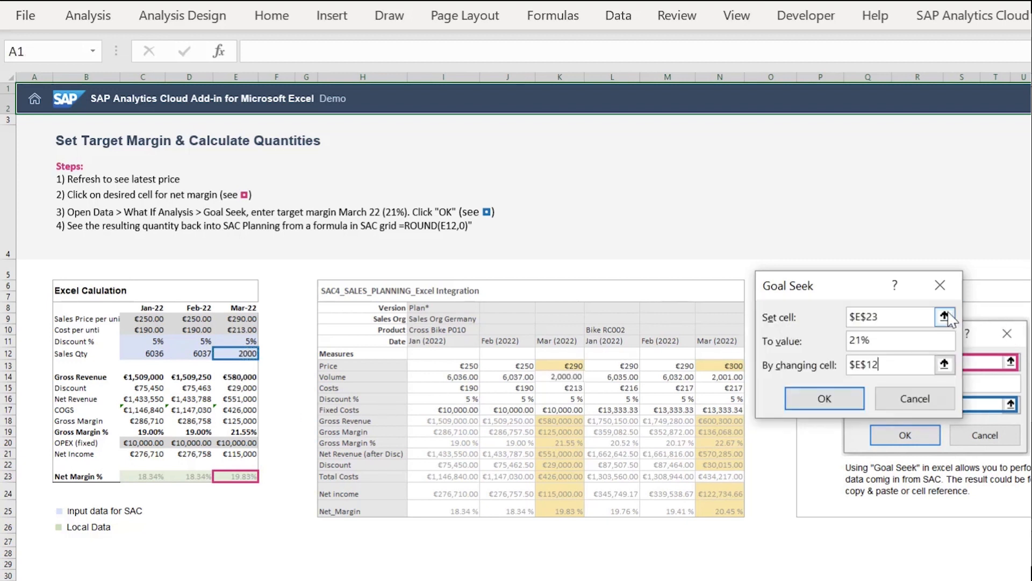
left_click(809, 407)
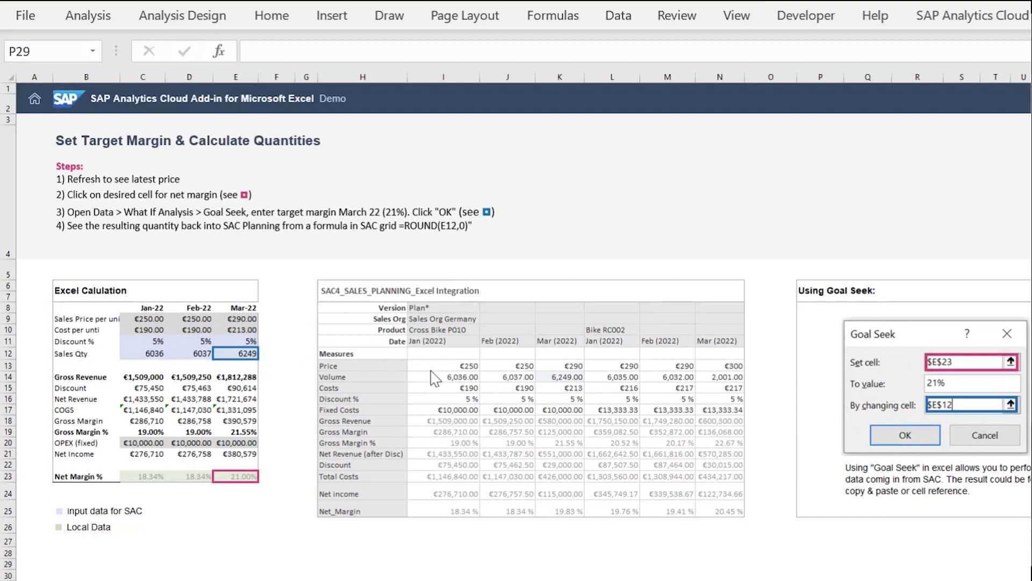
left_click(549, 378)
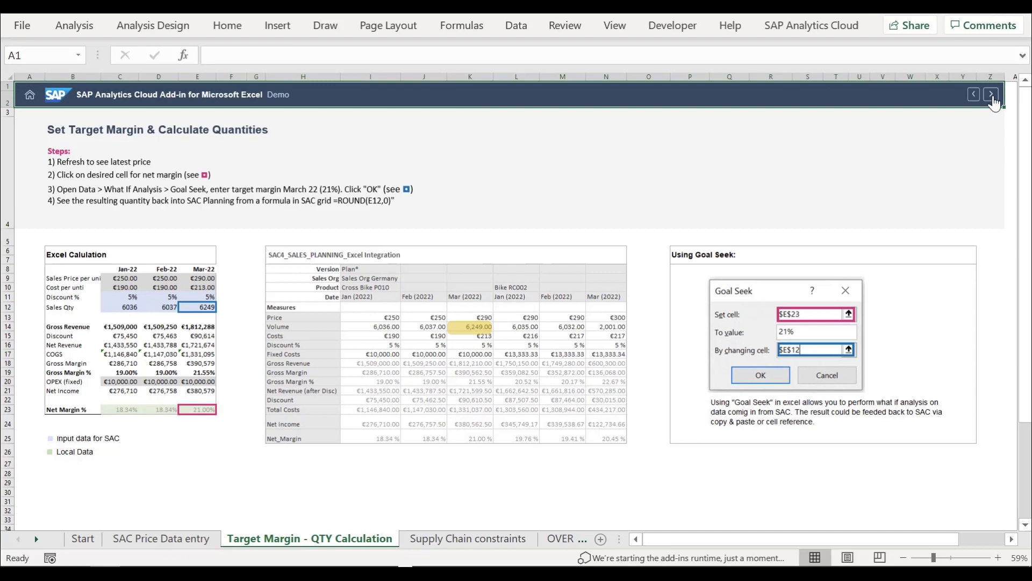
Step: On the Supply Chain constraints sheet, run Solver to optimise the sales quantities against the raw material constraints
left_click(992, 96)
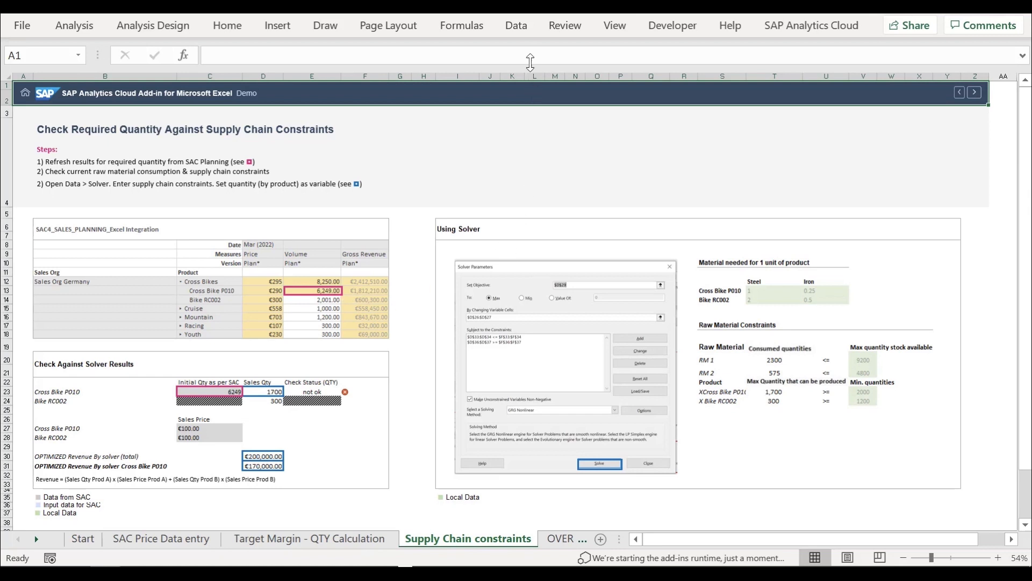
left_click(516, 27)
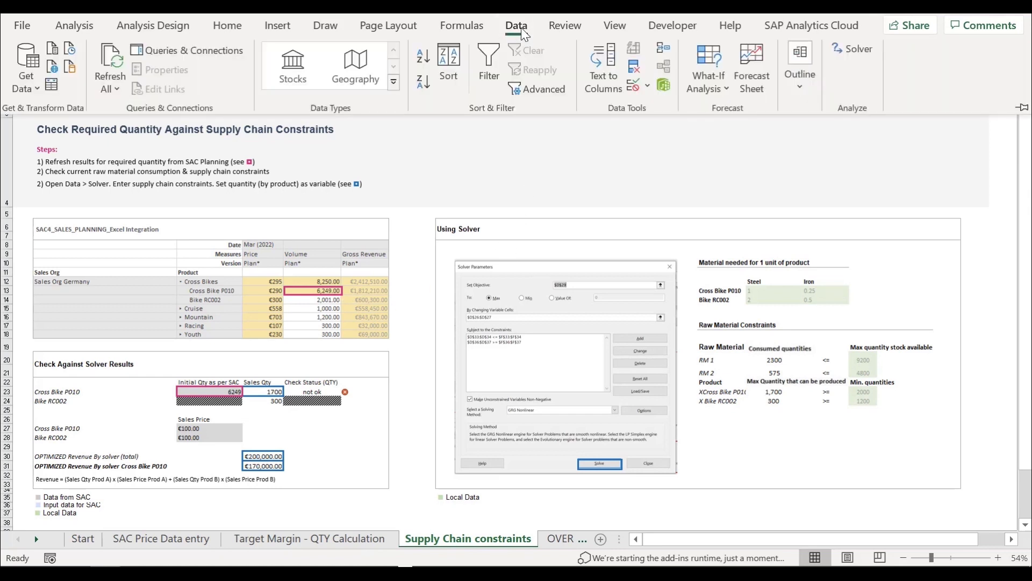
left_click(864, 46)
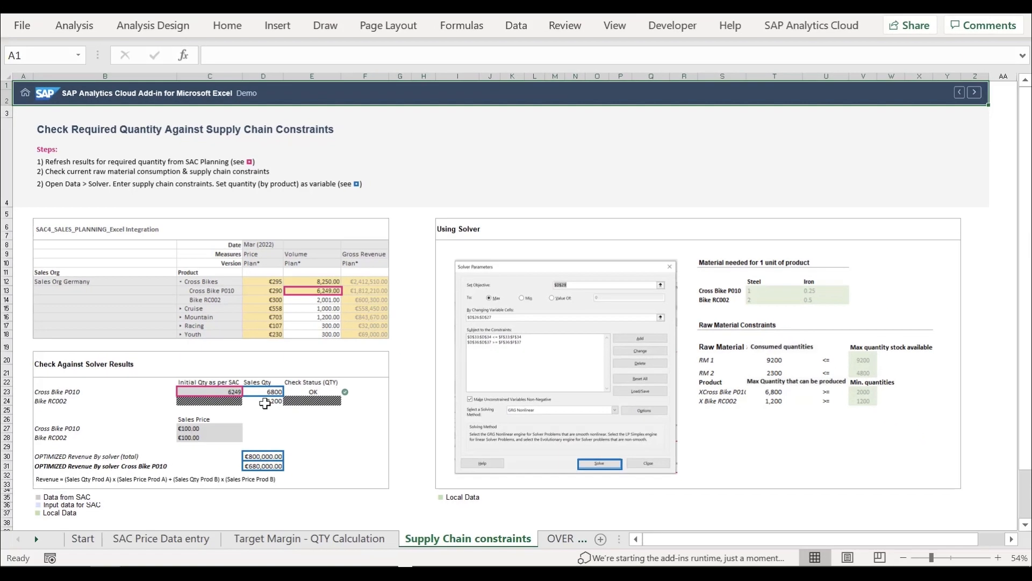
Step: On the P&L sheet, link BestBikes GmbH's P03 (2022) gross revenue in H20 to cell L15 of the OVERALL RESULT sheet
left_click(975, 93)
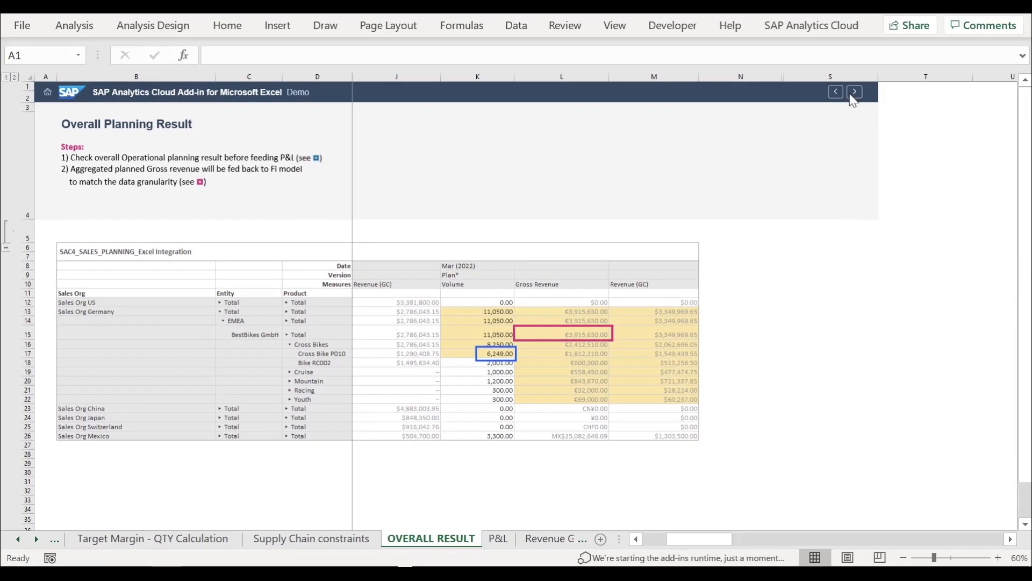
left_click(855, 92)
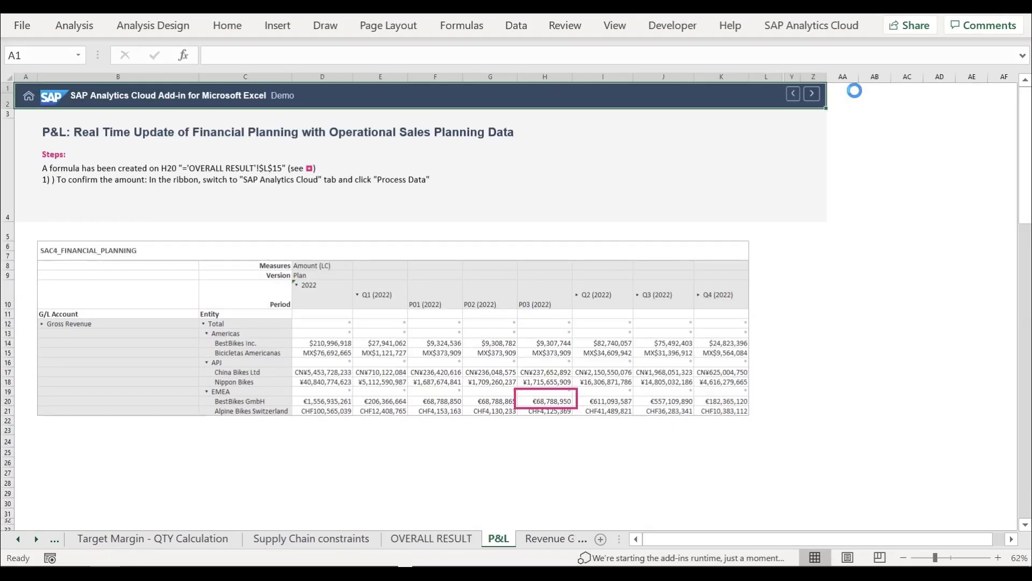
left_click(543, 400)
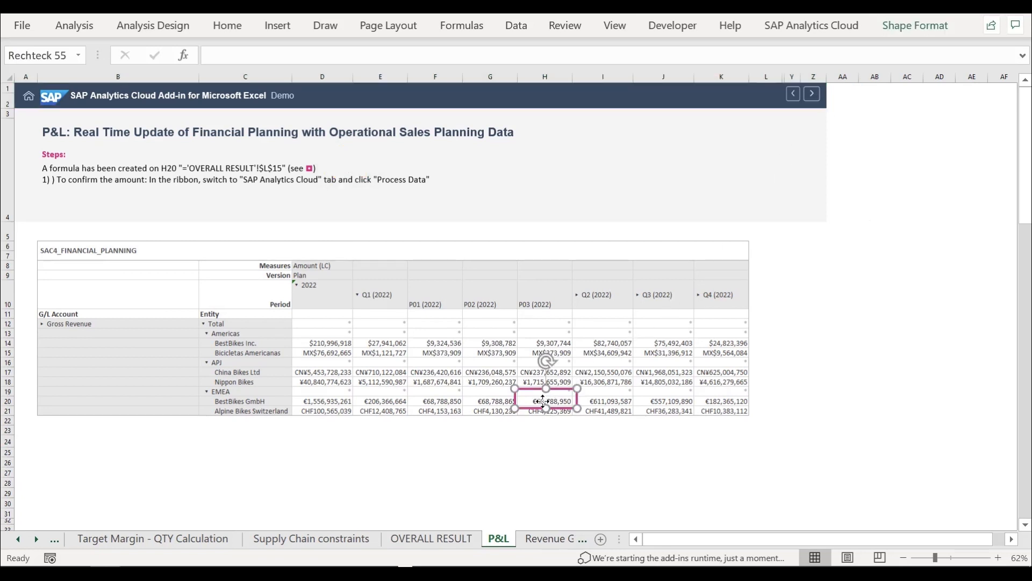
left_click(538, 401)
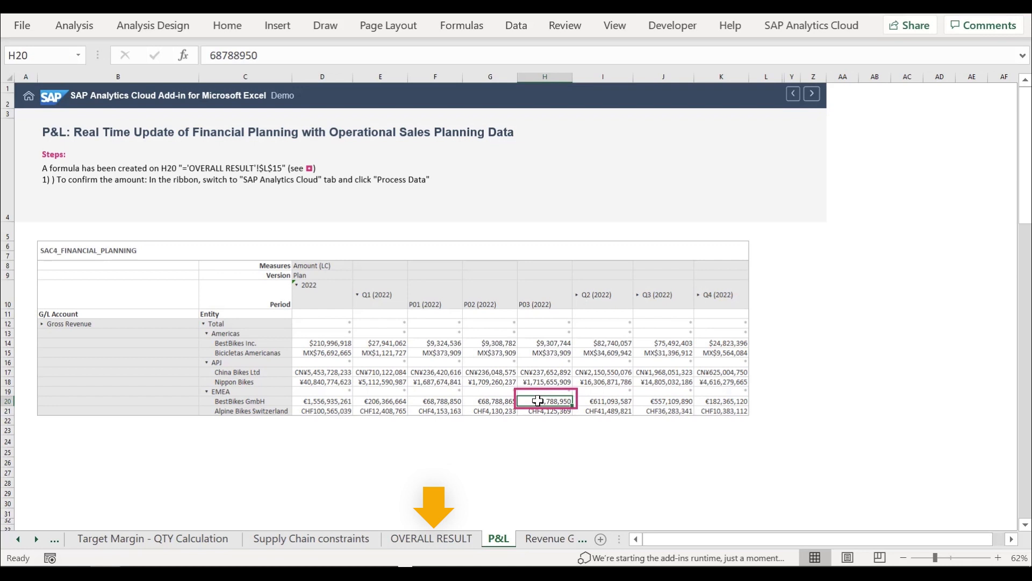
type("=")
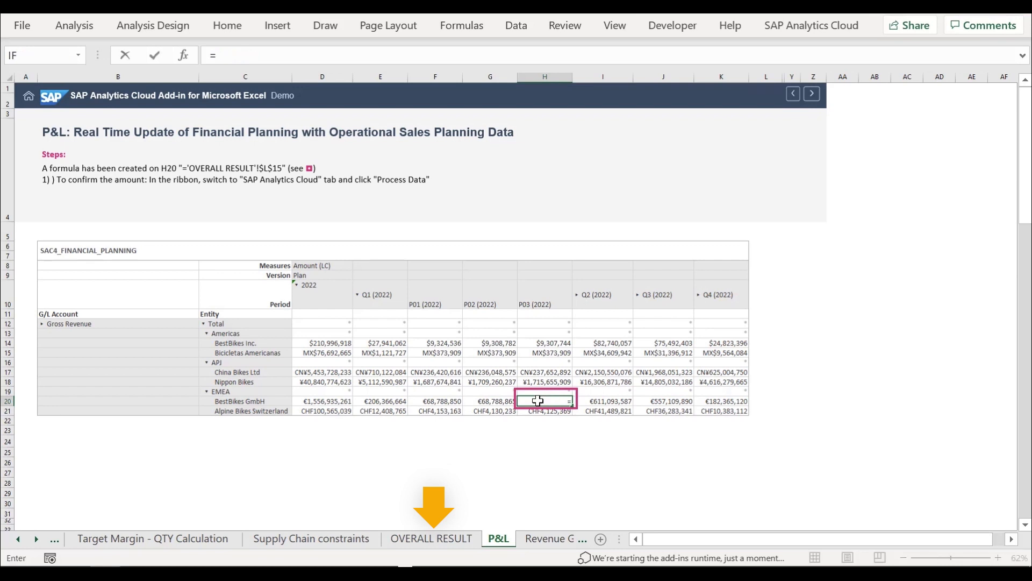
left_click(455, 539)
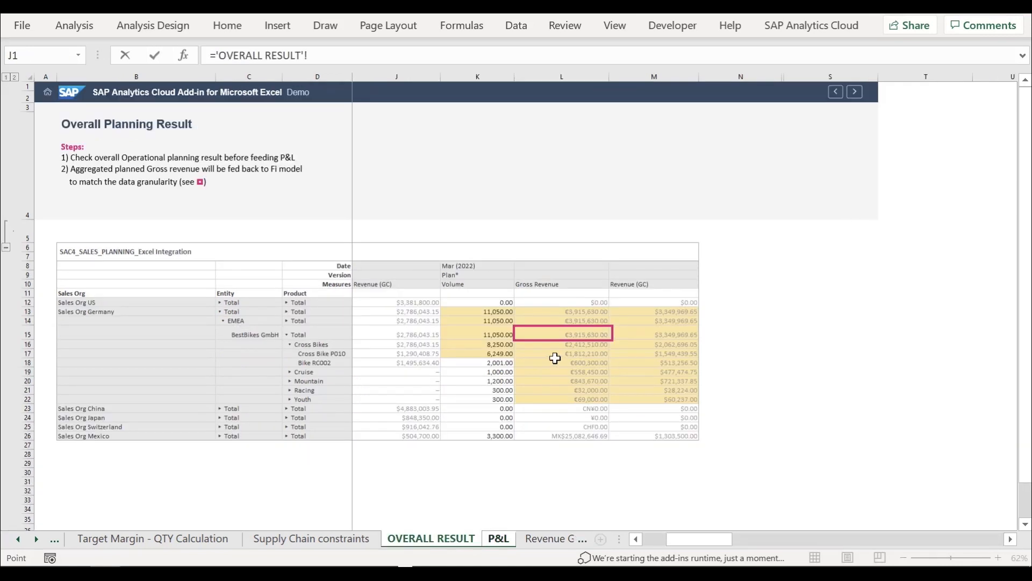
left_click(562, 335)
key("Return")
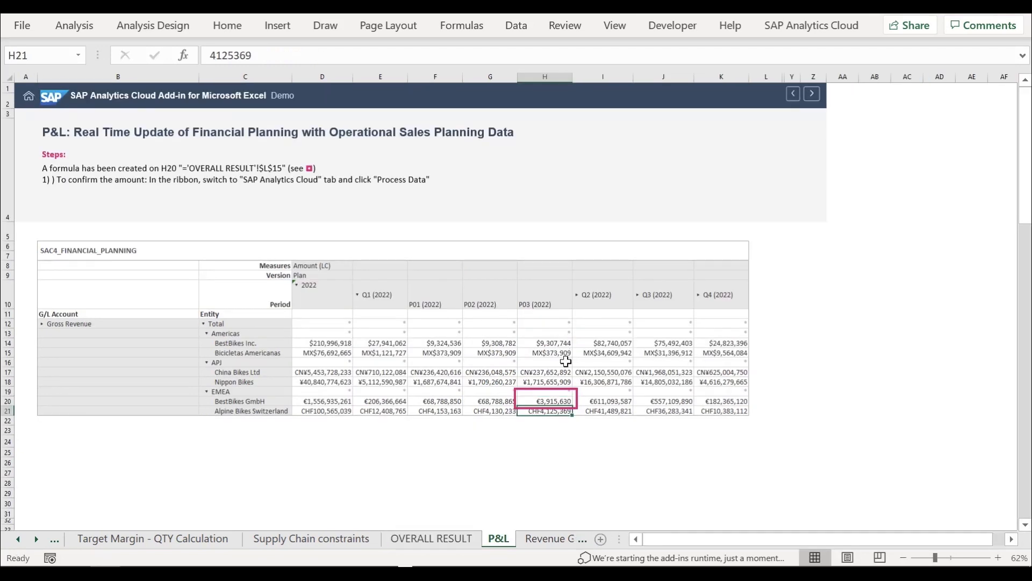
left_click(556, 401)
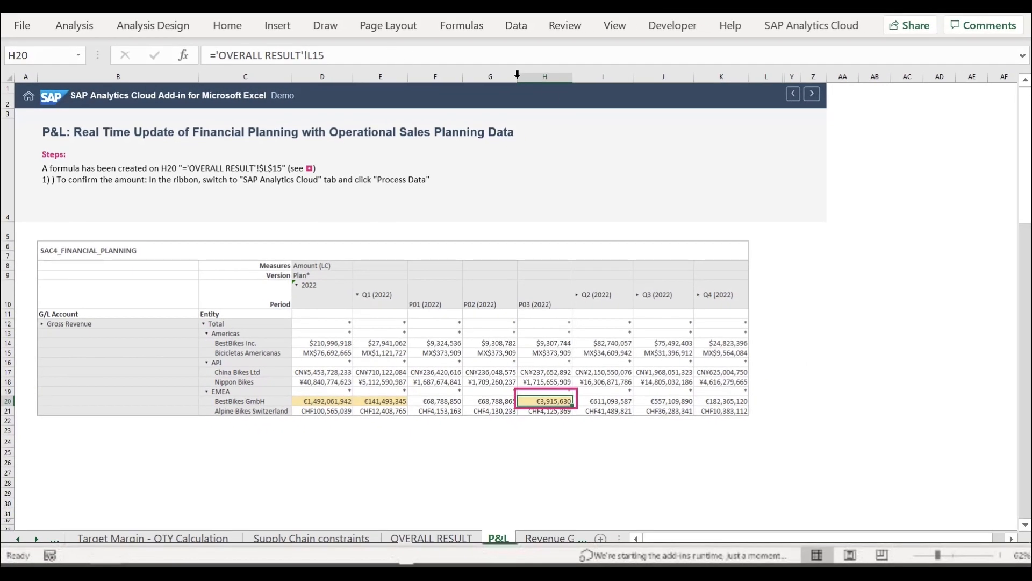
Step: On the Revenue GC Global sheet, copy the local sales volumes N14:N17 and paste them as values into the March 2022 plan volume from K14
left_click(811, 95)
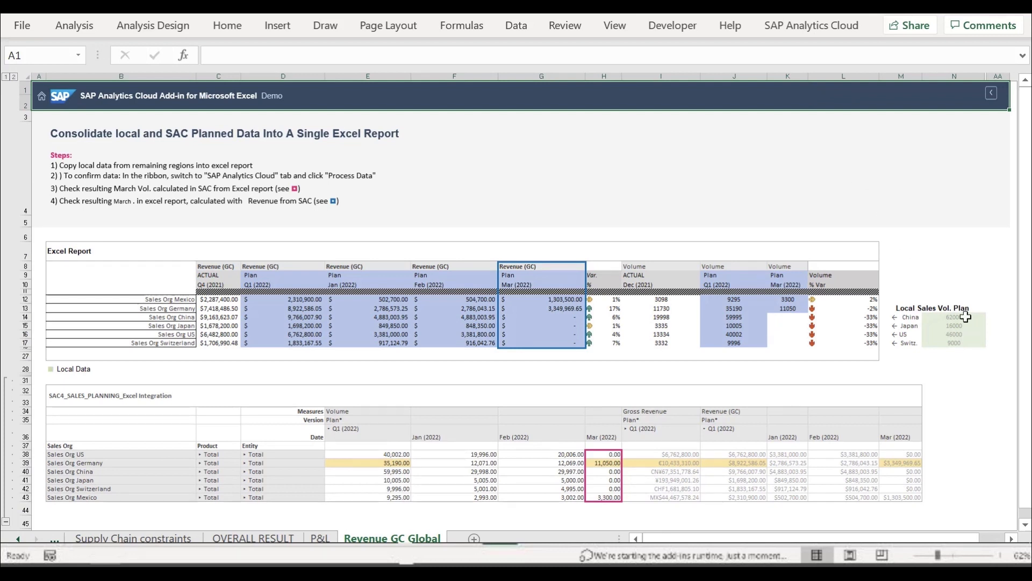
left_click_drag(965, 318, 962, 345)
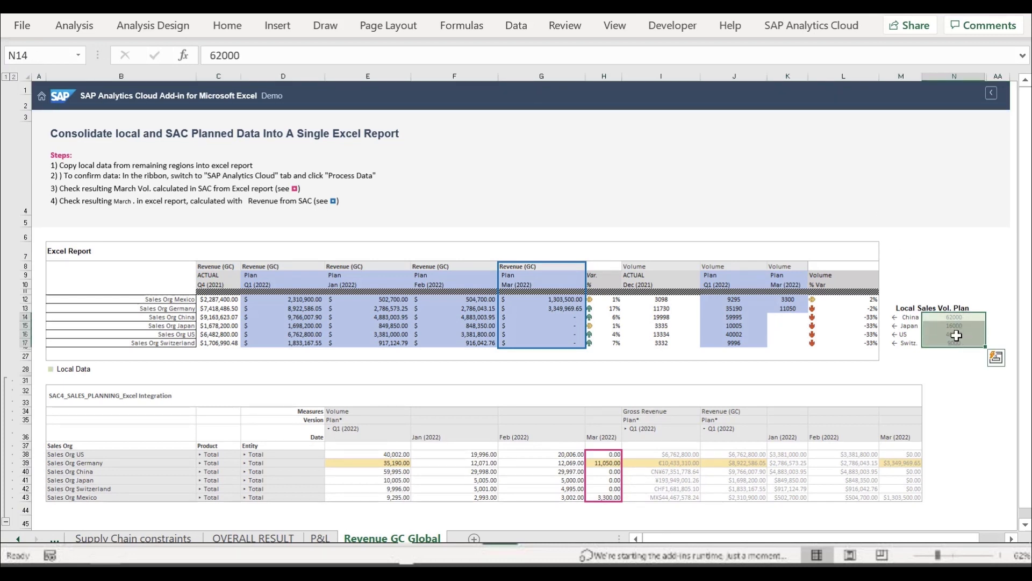
key("ctrl+c")
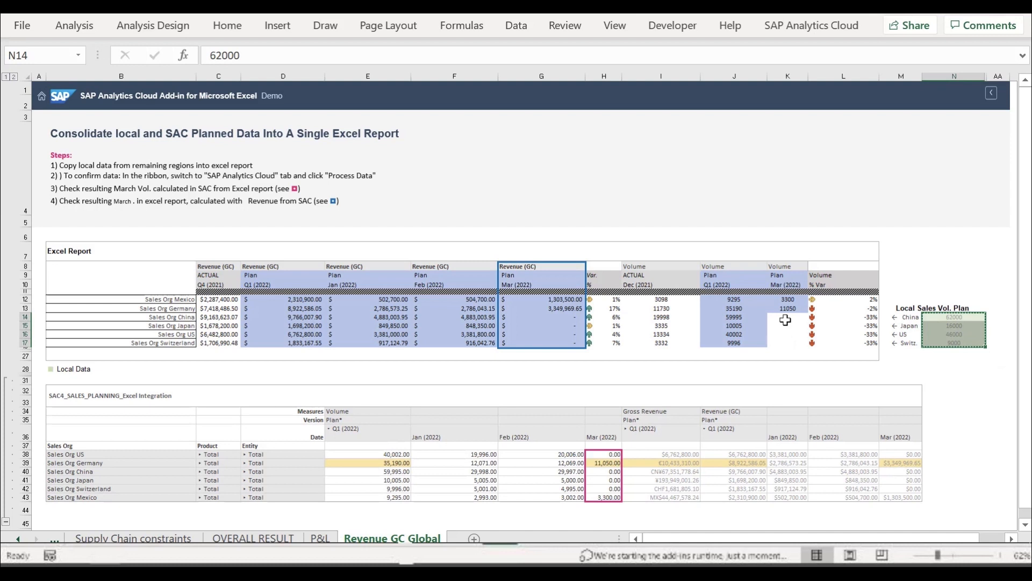
left_click(786, 318)
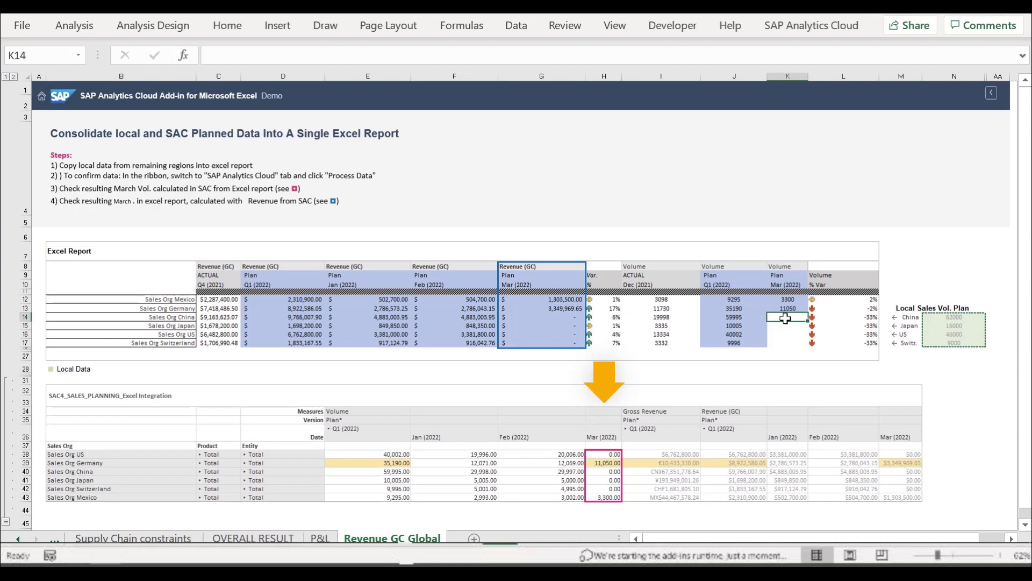
right_click(786, 318)
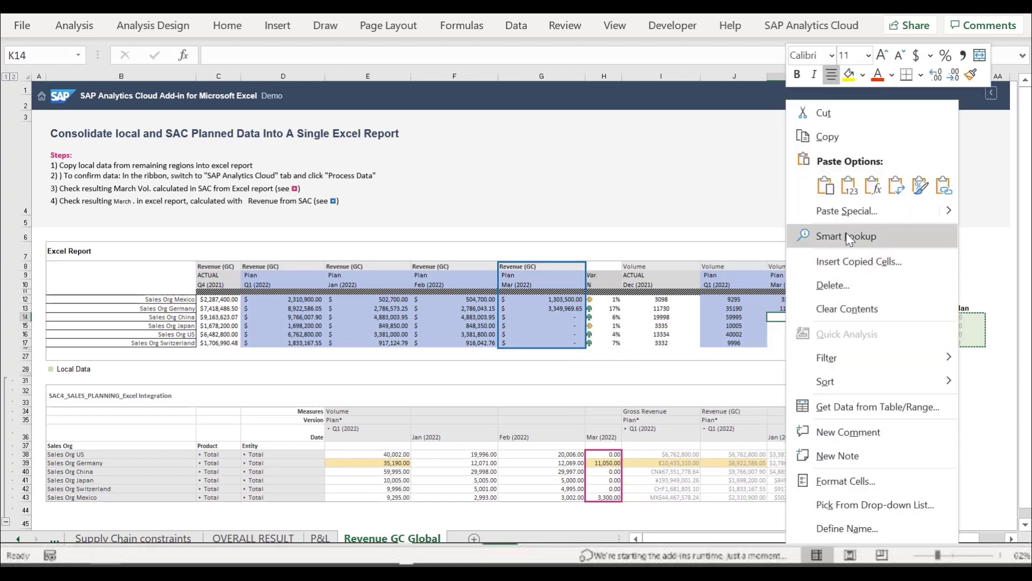
left_click(850, 189)
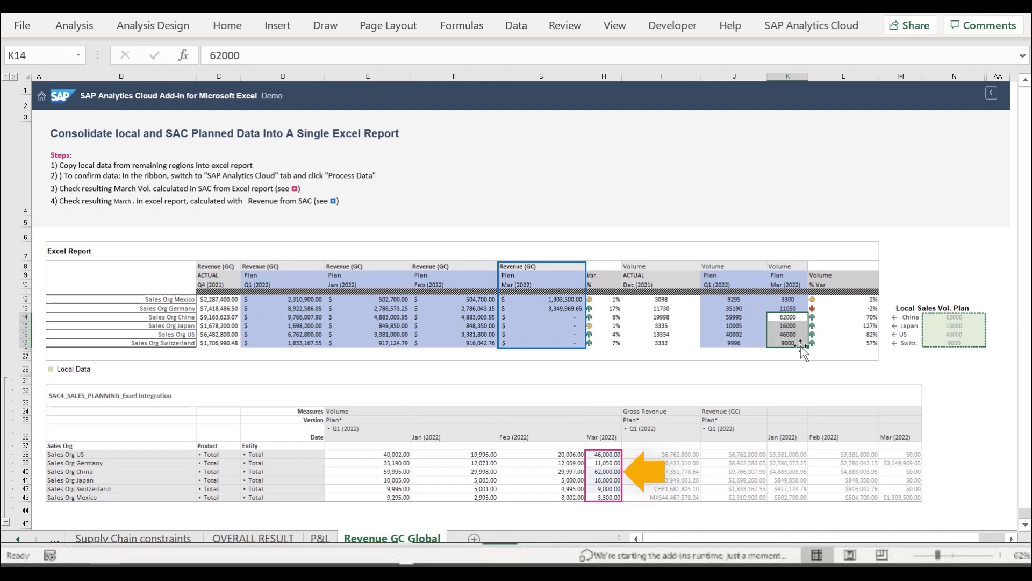
Step: Check the formula behind China's March 2022 volume in the SAC planning table
left_click(598, 472)
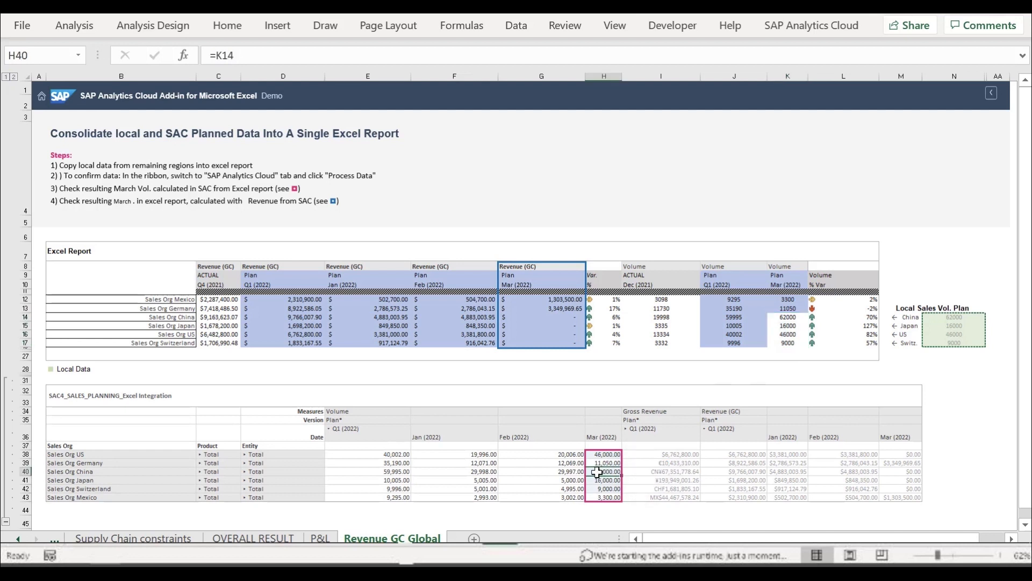
left_click(215, 53)
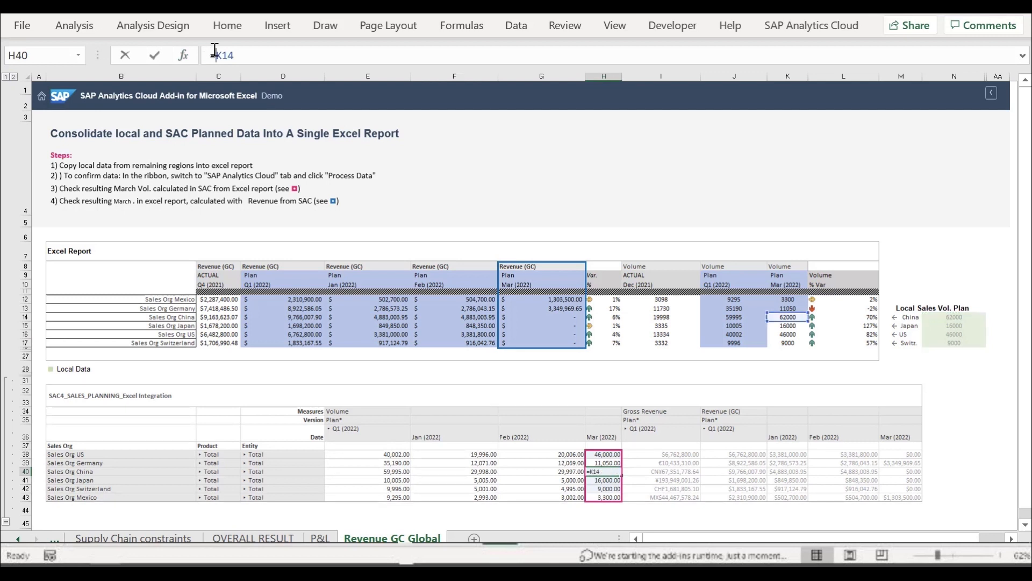
key("End")
key("Return")
key("Return")
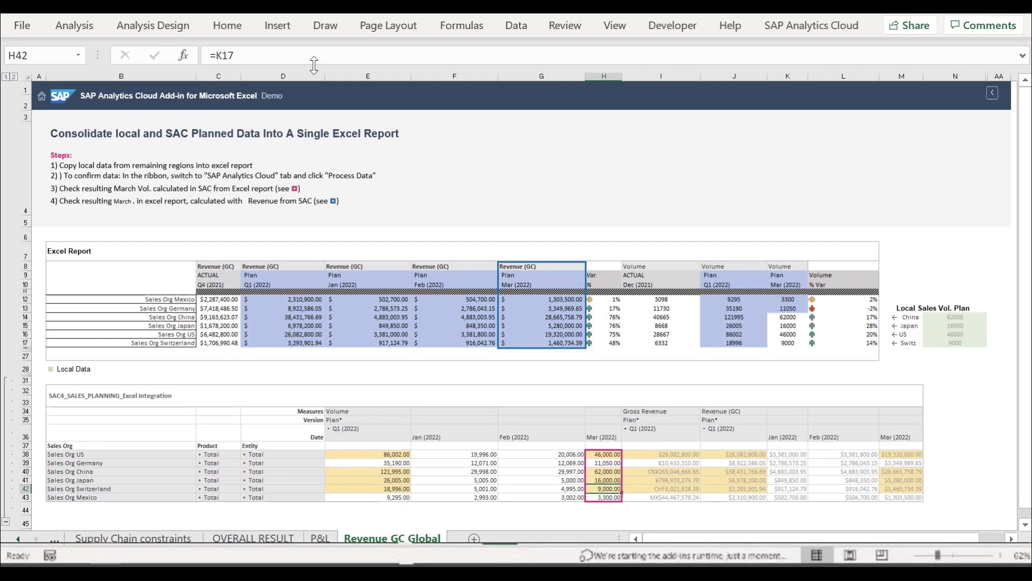
Step: Show the SAP Analytics Cloud planning commands for the Revenue GC Global data
left_click(811, 25)
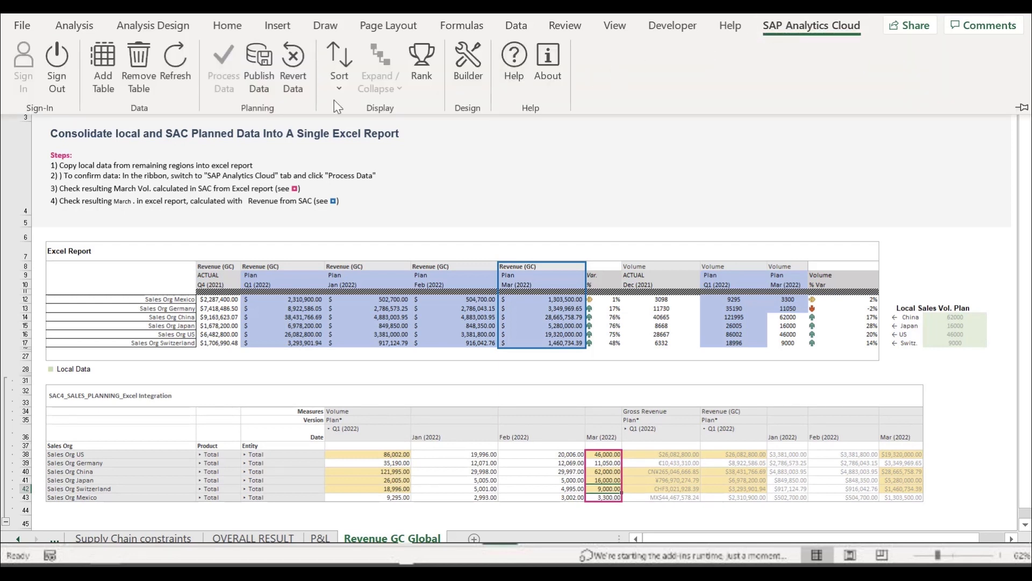